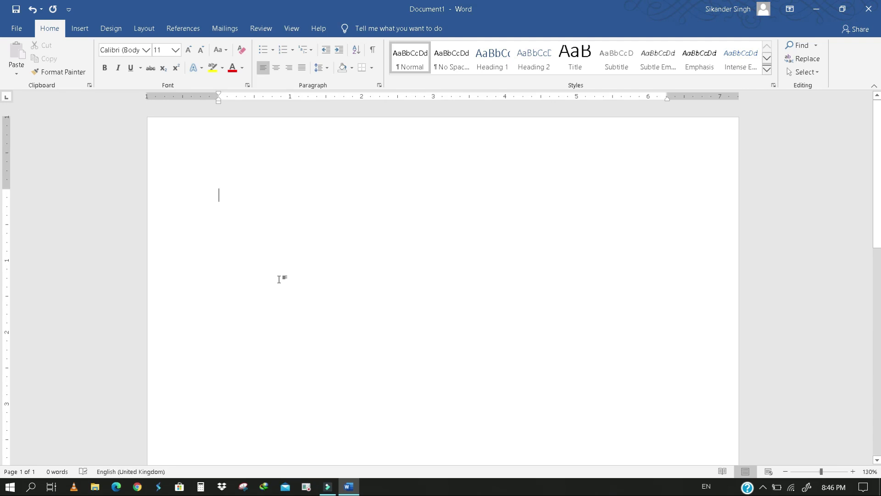
Step: Type =rand( at the start of the blank document's first line
{"action": "type", "text": "=rand"}
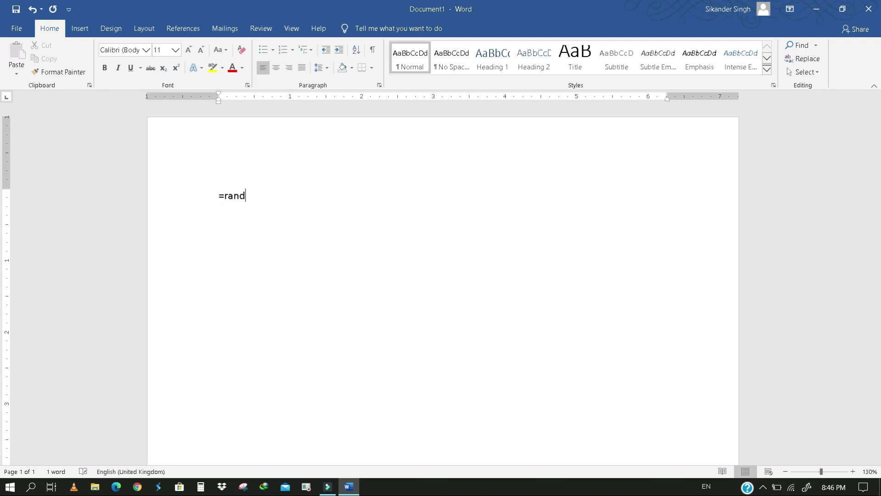
{"action": "type", "text": "("}
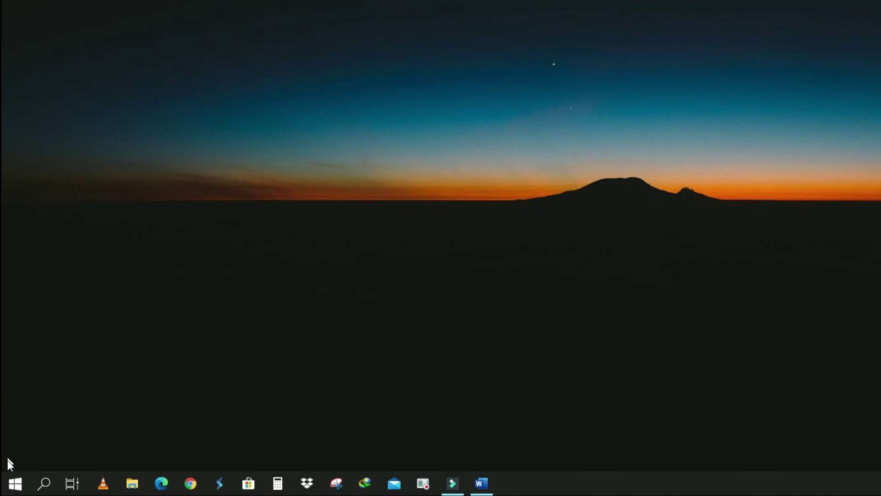
{"action": "left_click", "coordinate": [15, 486]}
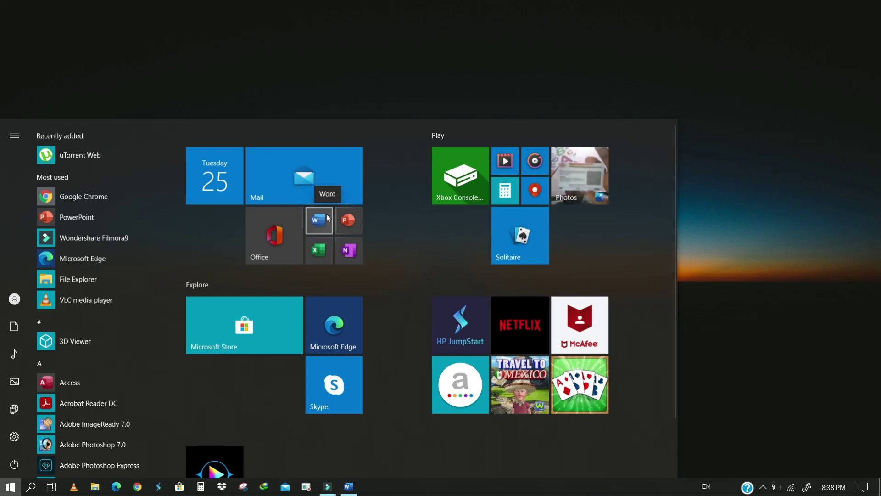
{"action": "left_click", "coordinate": [382, 33]}
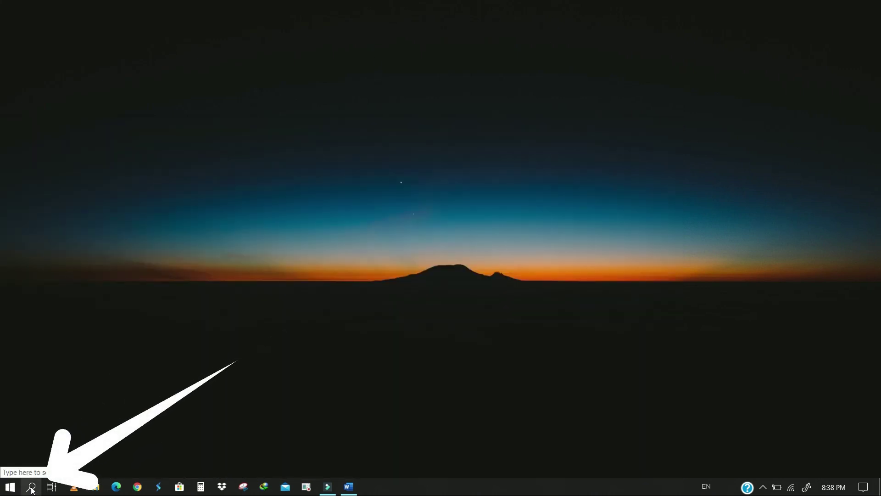
{"action": "left_click", "coordinate": [32, 487]}
{"action": "type", "text": "word"}
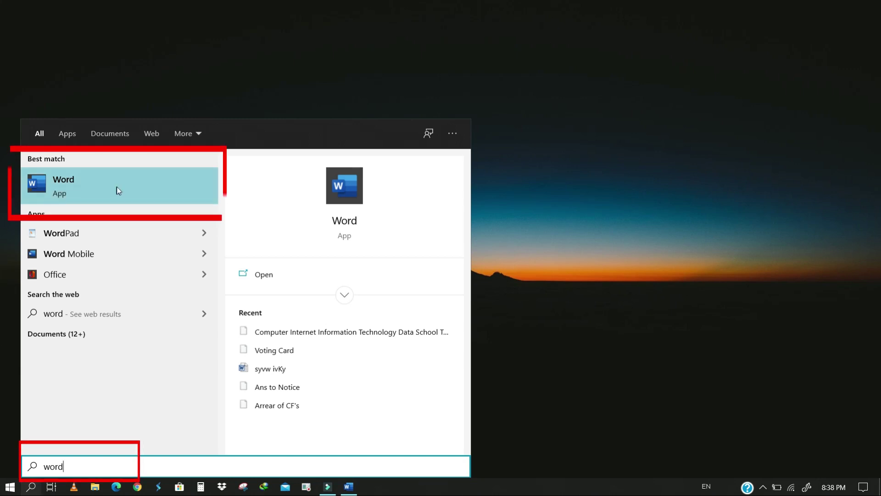
{"action": "left_click", "coordinate": [268, 274]}
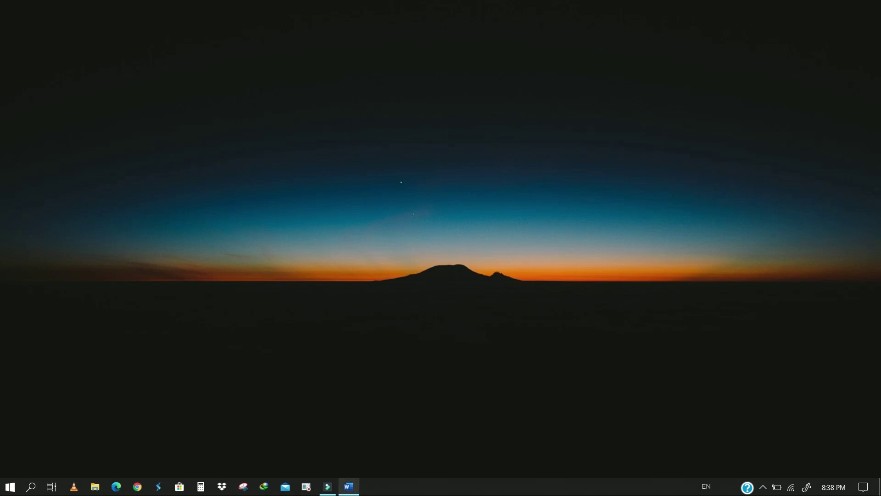
Step: Bring the Word document back on screen and delete the stray 0 from the page
{"action": "left_click", "coordinate": [358, 493]}
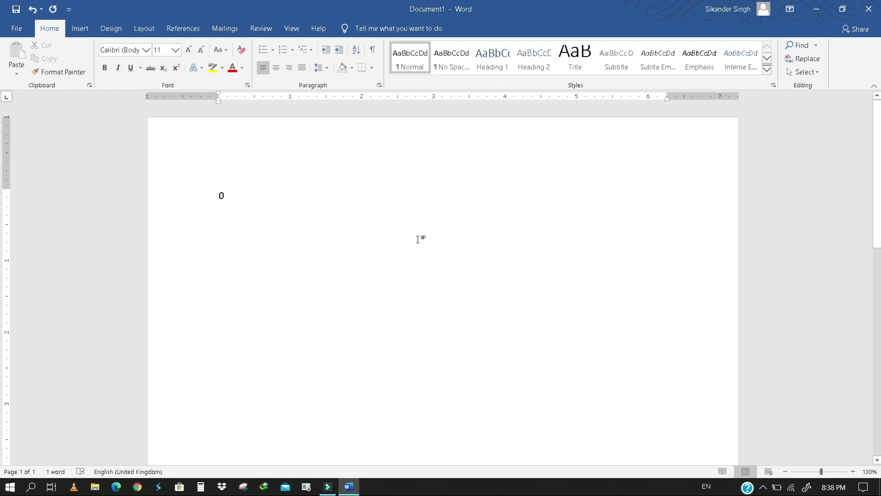
{"action": "key", "text": "BackSpace"}
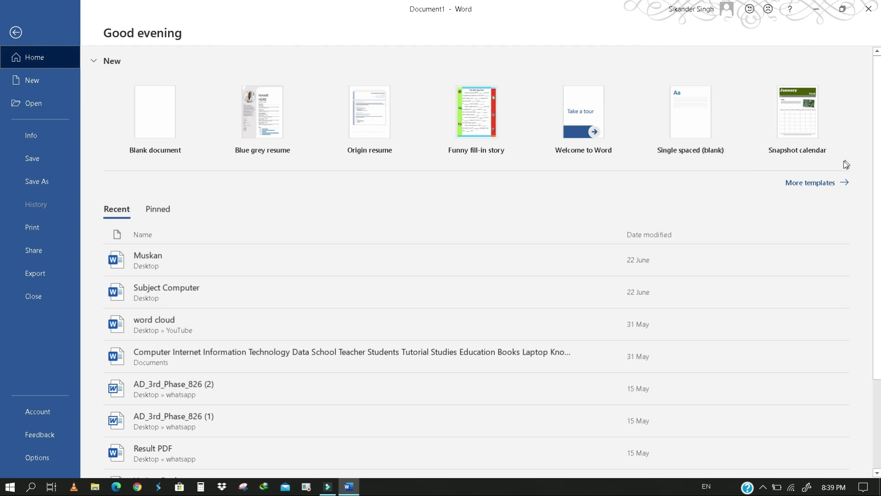
Step: Browse the More templates gallery and put the cursor in the online template search box
{"action": "left_click", "coordinate": [817, 187]}
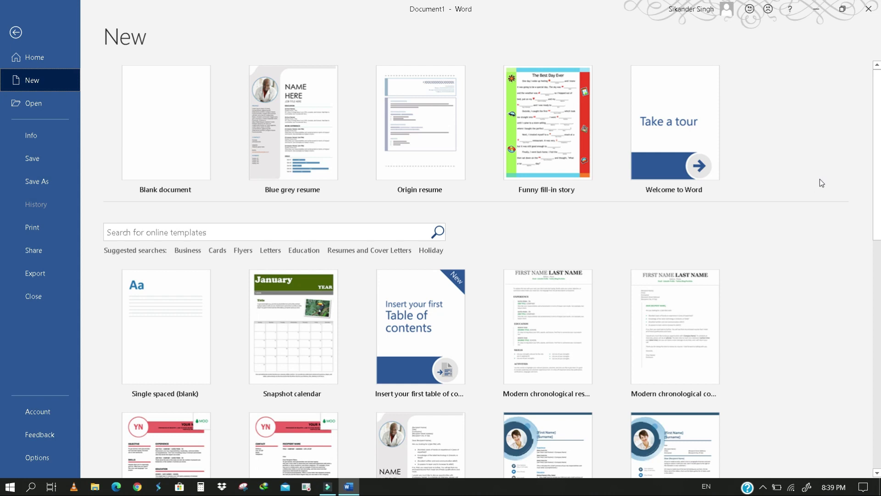
{"action": "scroll", "coordinate": [733, 192], "scroll_direction": "down", "scroll_amount": 5}
{"action": "scroll", "coordinate": [782, 224], "scroll_direction": "up", "scroll_amount": 2}
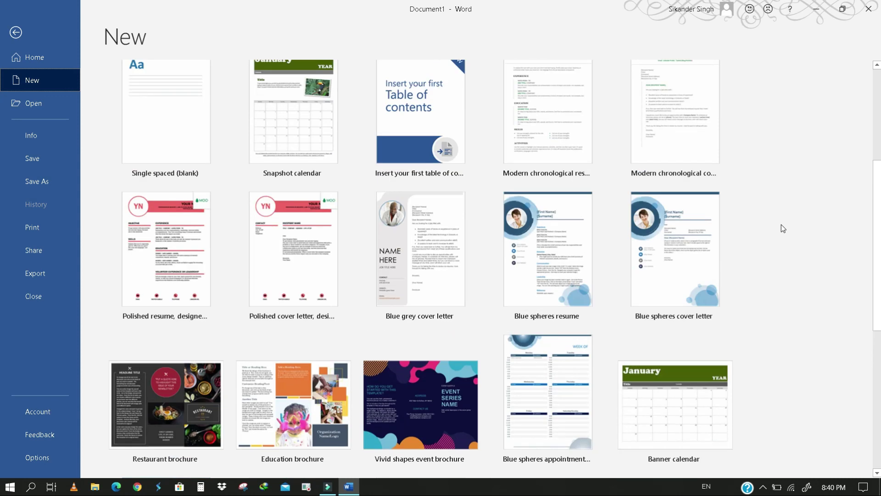
{"action": "scroll", "coordinate": [745, 169], "scroll_direction": "up", "scroll_amount": 5}
{"action": "left_click", "coordinate": [146, 235]}
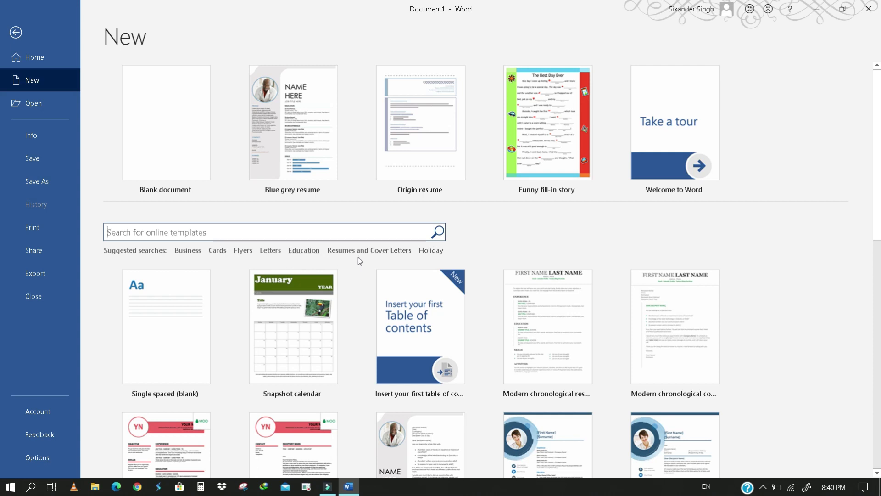
{"action": "left_click", "coordinate": [216, 252]}
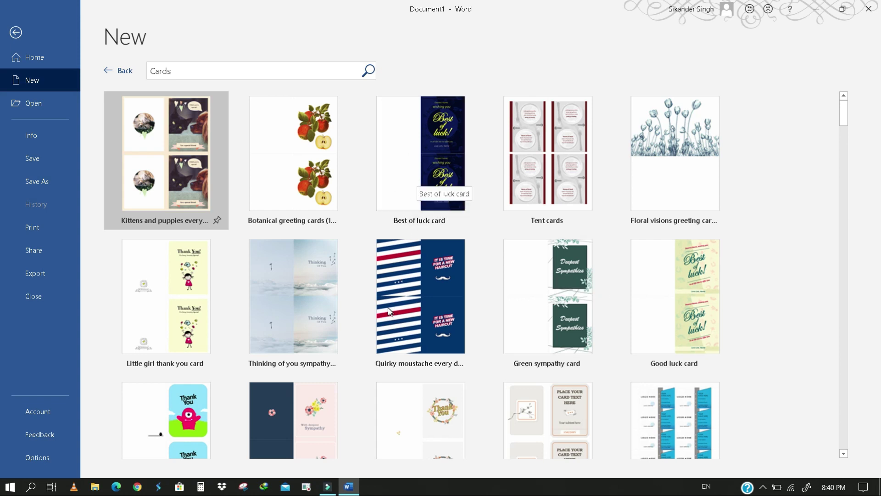
{"action": "scroll", "coordinate": [406, 306], "scroll_direction": "down", "scroll_amount": 5}
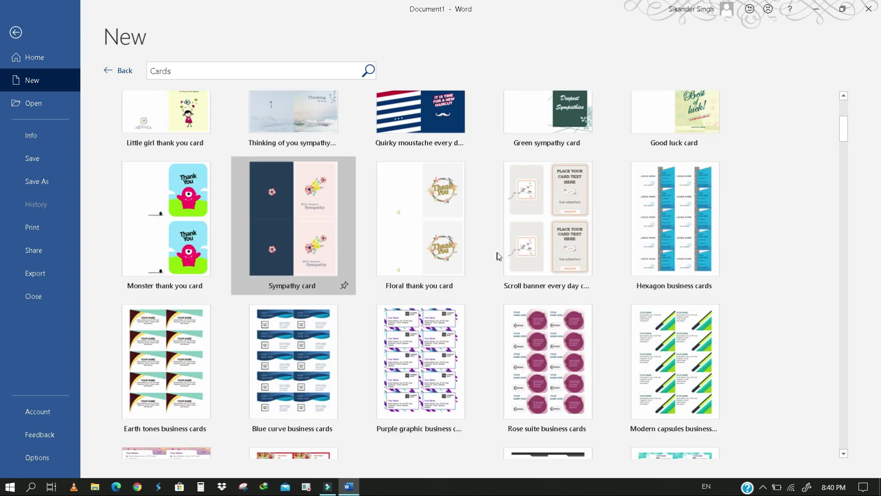
{"action": "scroll", "coordinate": [296, 298], "scroll_direction": "down", "scroll_amount": 2}
{"action": "scroll", "coordinate": [775, 325], "scroll_direction": "down", "scroll_amount": 3}
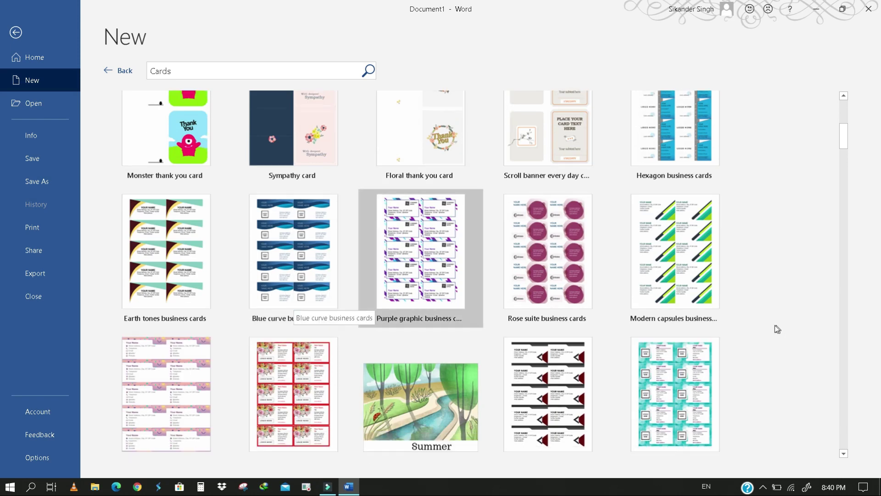
{"action": "scroll", "coordinate": [762, 325], "scroll_direction": "down", "scroll_amount": 1}
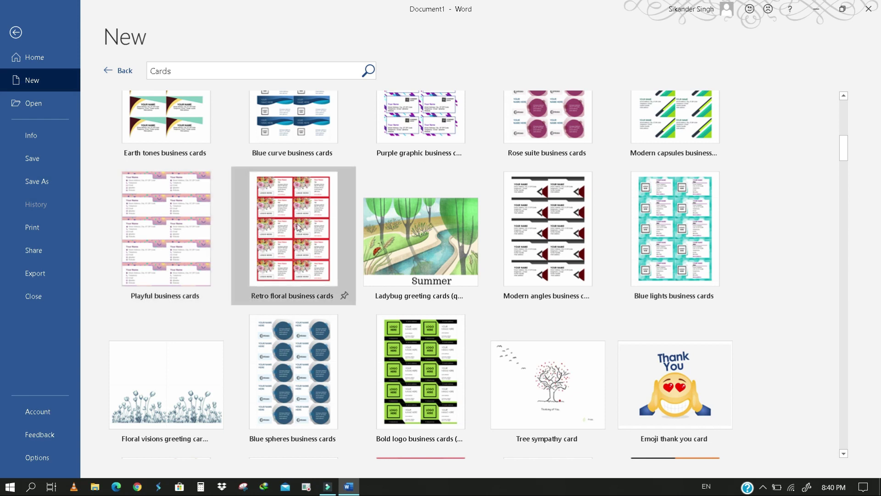
{"action": "scroll", "coordinate": [281, 210], "scroll_direction": "up", "scroll_amount": 1}
{"action": "scroll", "coordinate": [281, 210], "scroll_direction": "up", "scroll_amount": 1}
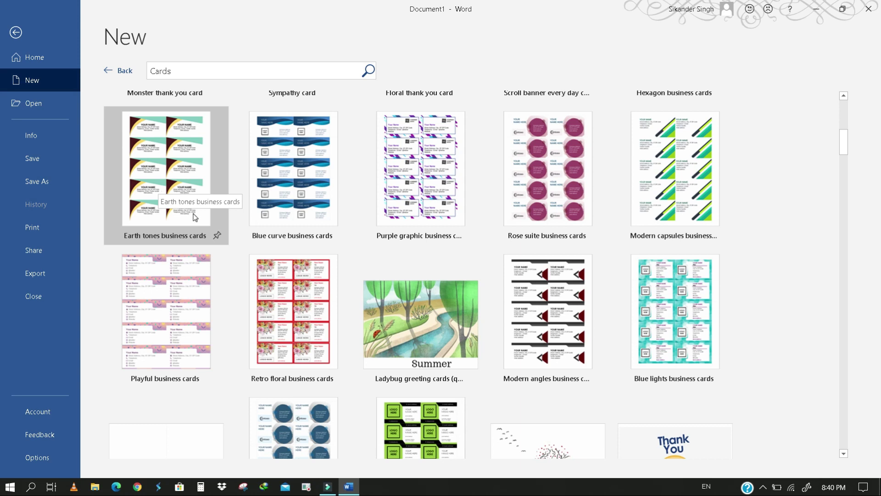
{"action": "left_click", "coordinate": [120, 71]}
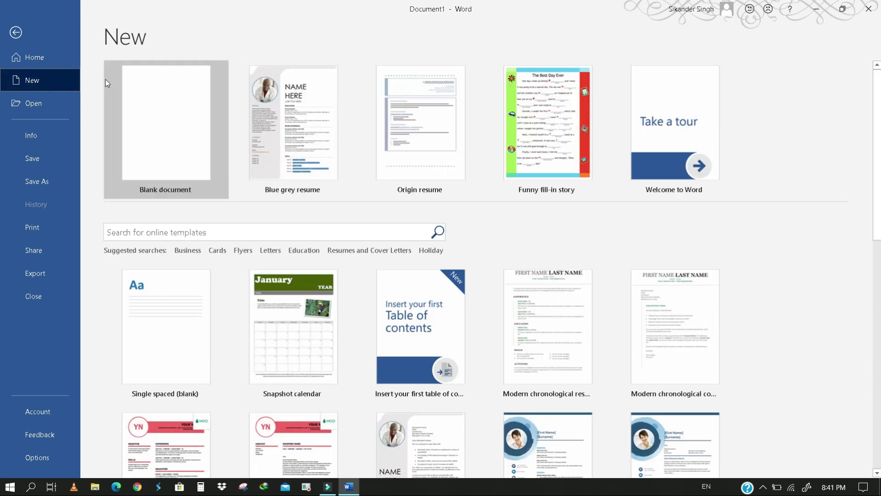
Step: Create a second blank document, Document2, from the start page, then close it
{"action": "left_click", "coordinate": [35, 56]}
{"action": "left_click", "coordinate": [167, 125]}
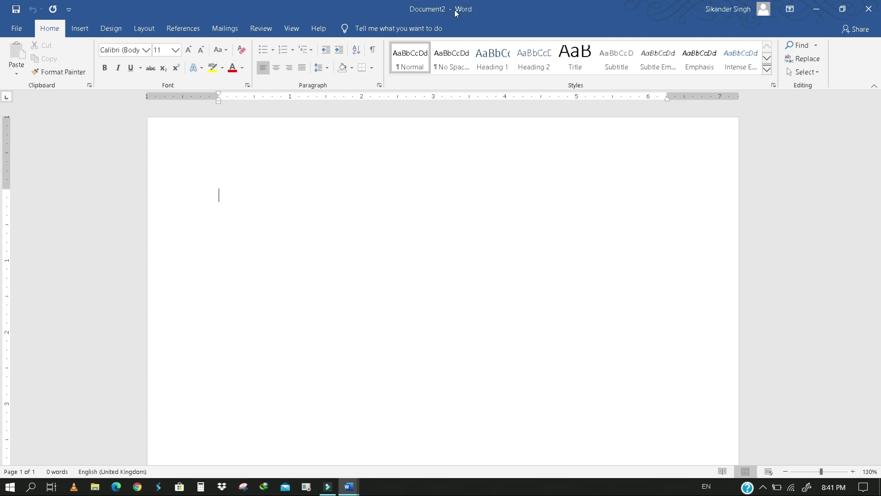
{"action": "mouse_move", "coordinate": [348, 486]}
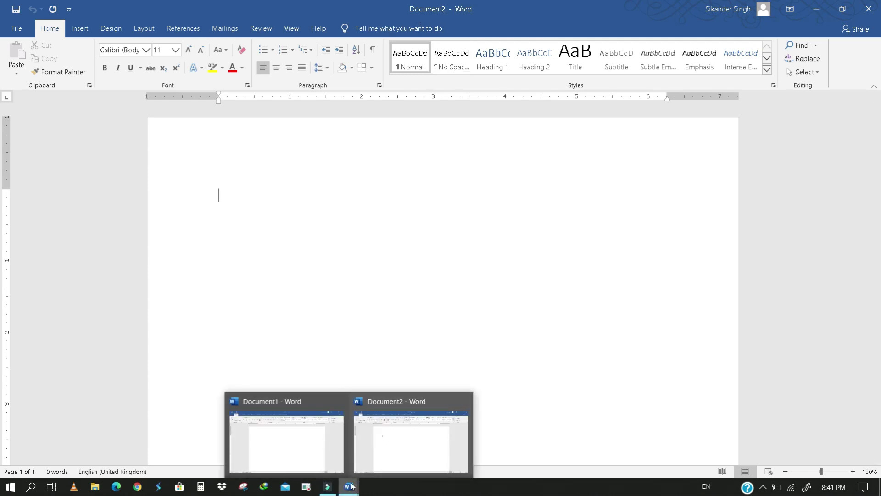
{"action": "left_click", "coordinate": [467, 403]}
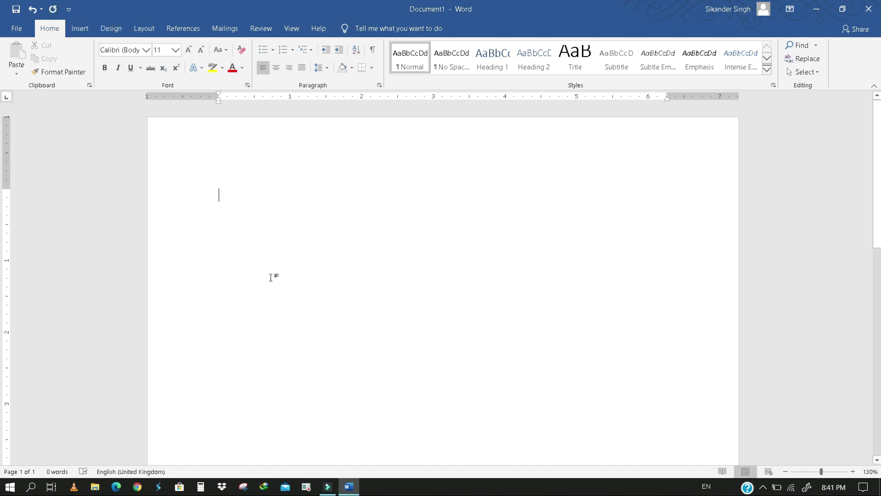
{"action": "left_click", "coordinate": [69, 11]}
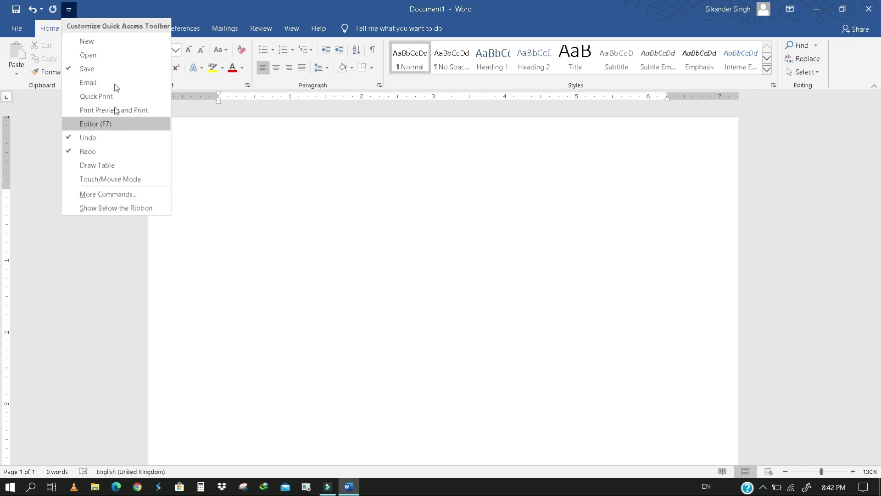
{"action": "left_click", "coordinate": [573, 20]}
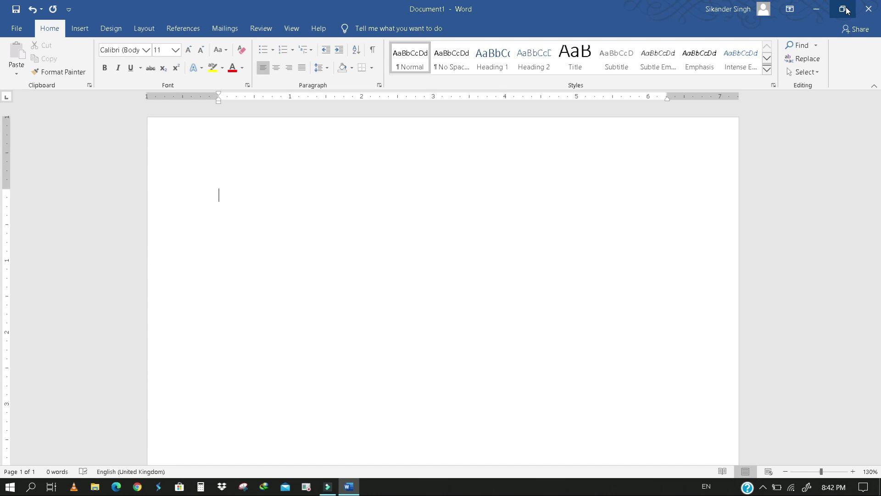
{"action": "left_click", "coordinate": [844, 9]}
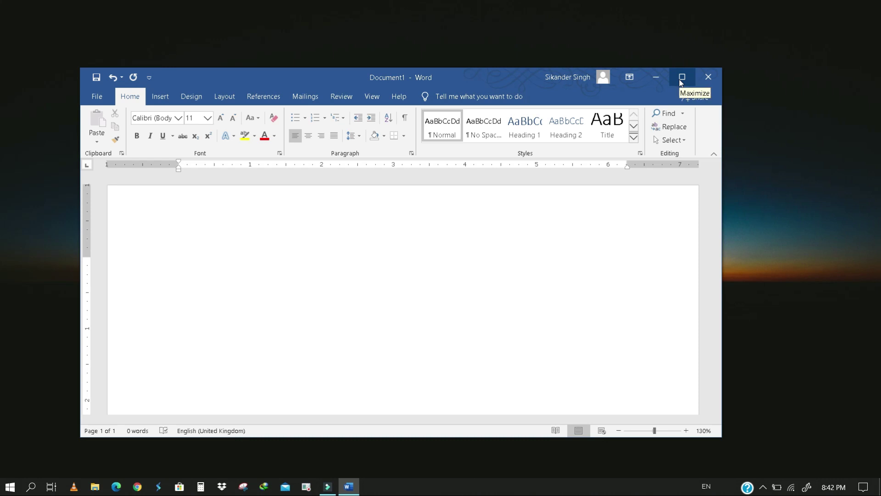
{"action": "left_click", "coordinate": [682, 77]}
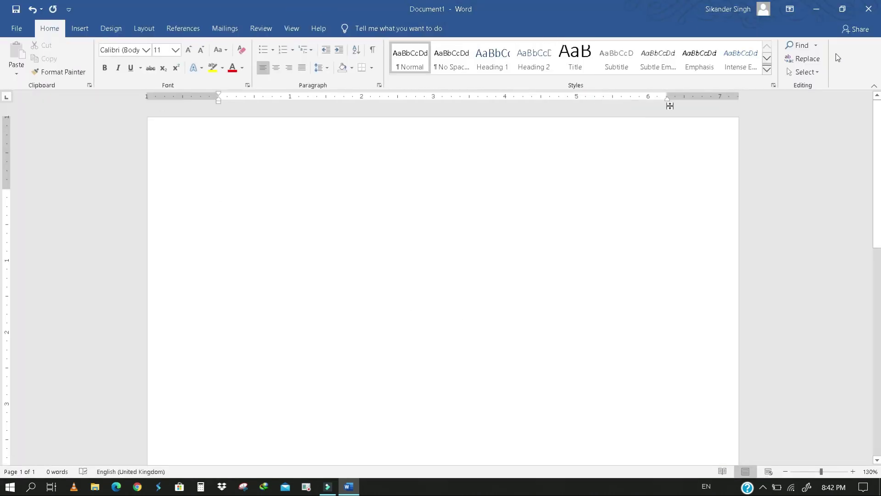
{"action": "left_click", "coordinate": [842, 9]}
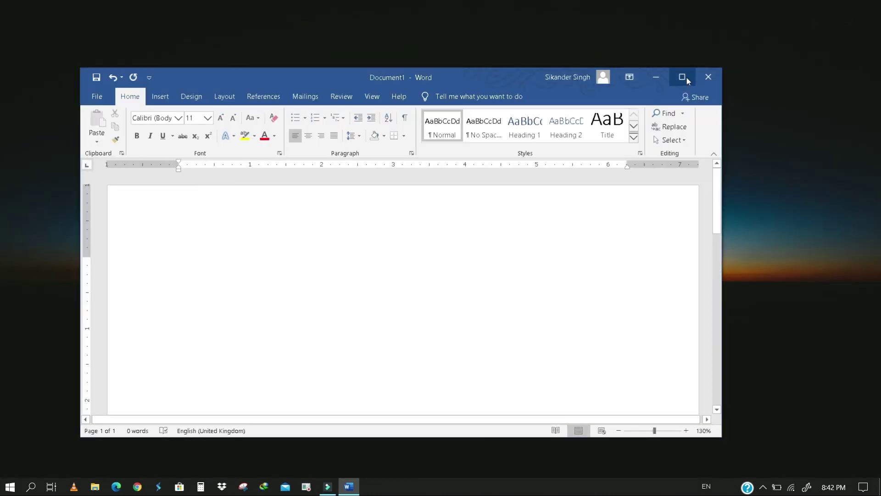
{"action": "left_click", "coordinate": [683, 77]}
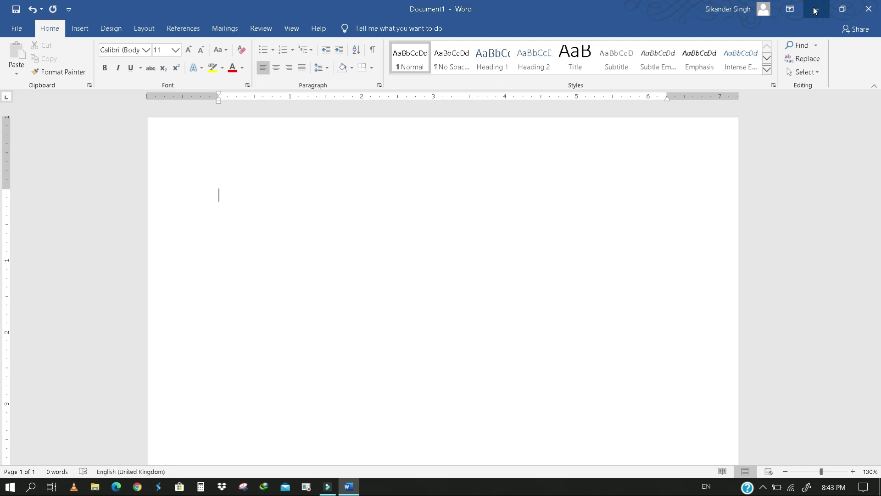
{"action": "left_click", "coordinate": [815, 11]}
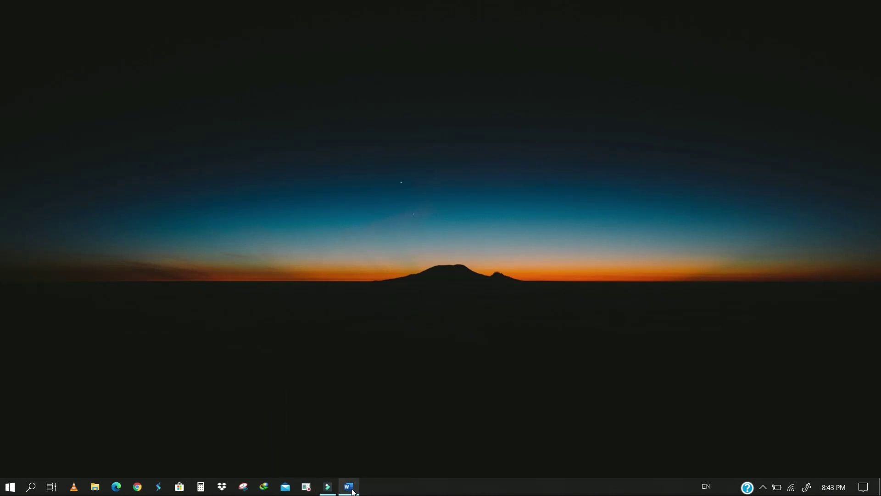
{"action": "left_click", "coordinate": [353, 489]}
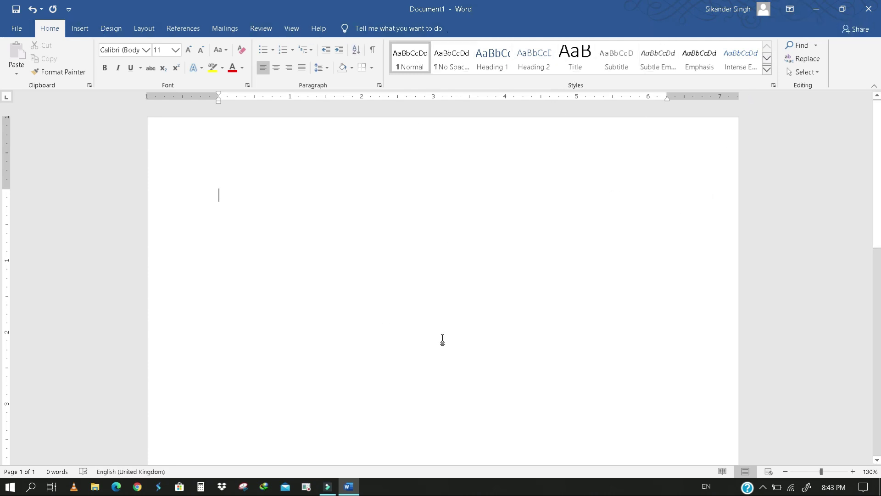
Step: Cycle the ribbon display through auto-hide and tabs-only, ending with the full ribbon shown
{"action": "left_click", "coordinate": [791, 11]}
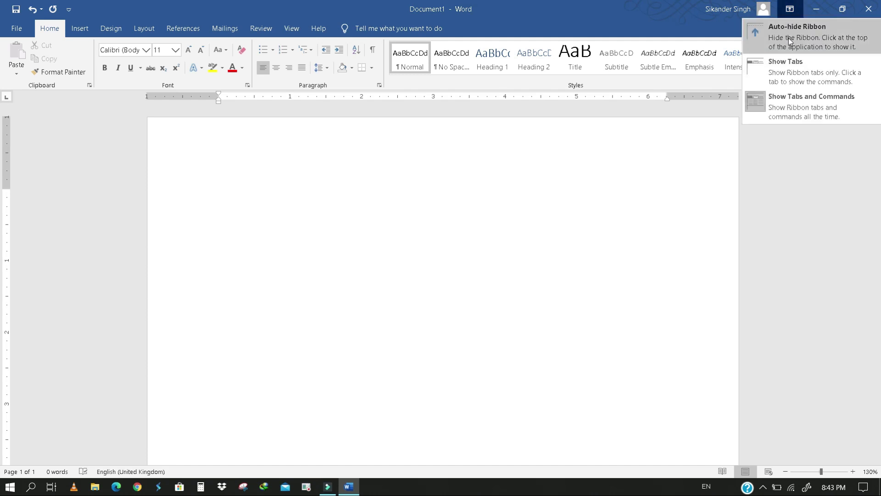
{"action": "left_click", "coordinate": [788, 38]}
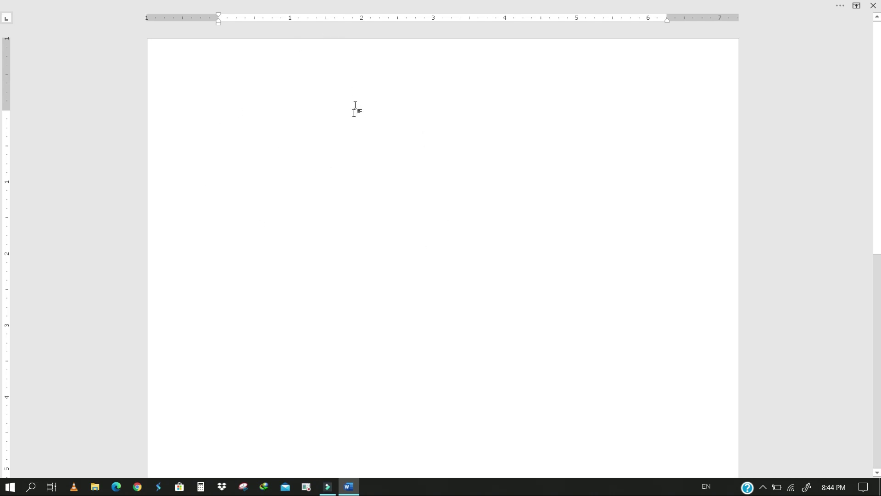
{"action": "left_click", "coordinate": [857, 6]}
{"action": "left_click", "coordinate": [812, 73]}
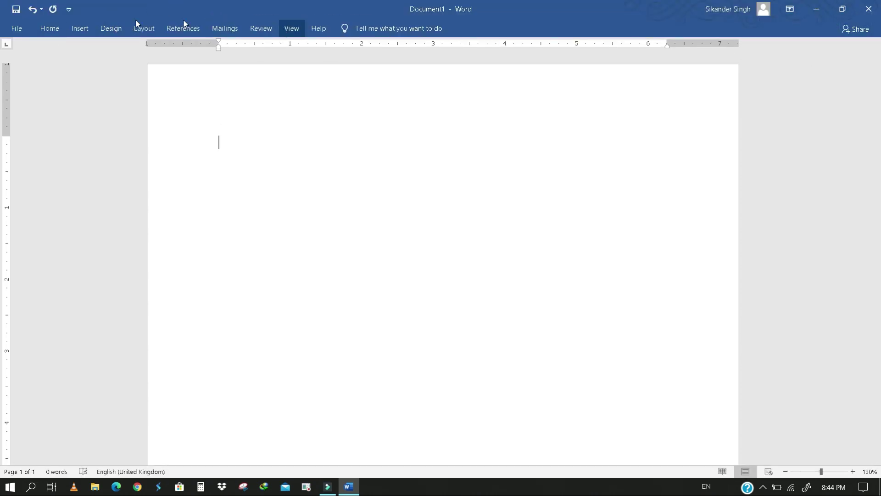
{"action": "left_click", "coordinate": [792, 9]}
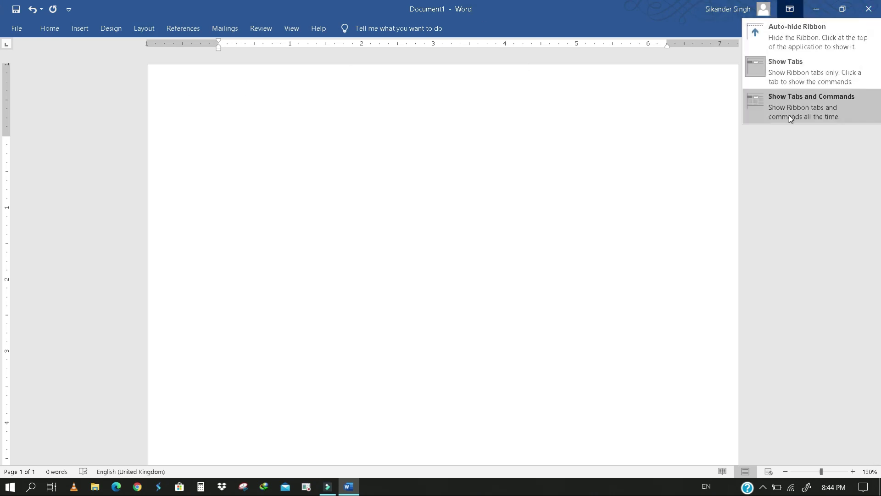
{"action": "left_click", "coordinate": [788, 100]}
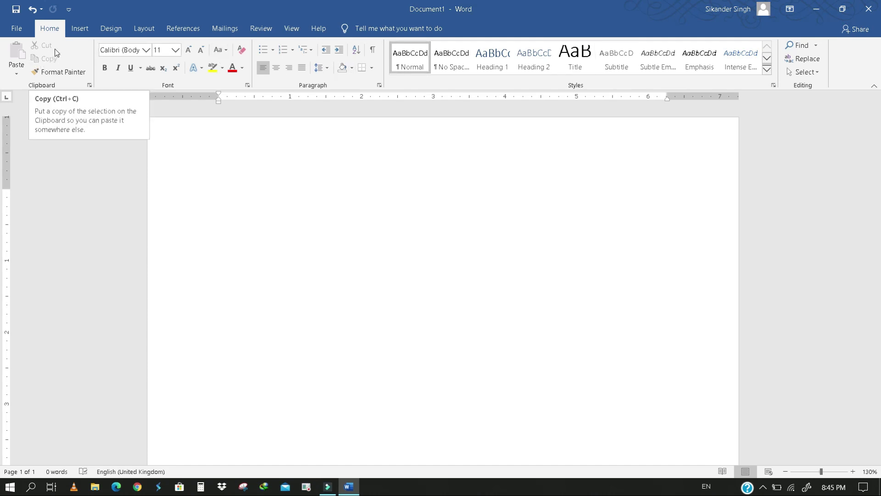
Step: Browse the Insert and Design tabs, then generate five sample paragraphs with =rand() from Home
{"action": "left_click", "coordinate": [76, 28]}
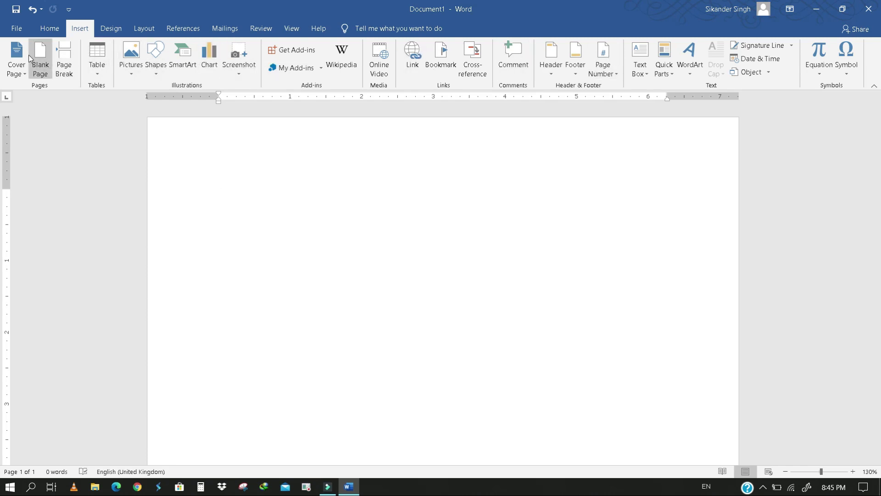
{"action": "left_click", "coordinate": [117, 29]}
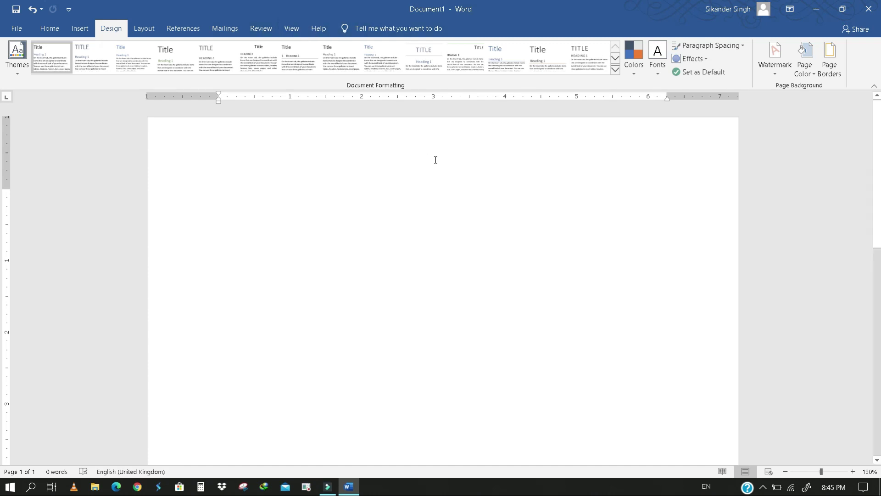
{"action": "left_click", "coordinate": [42, 32]}
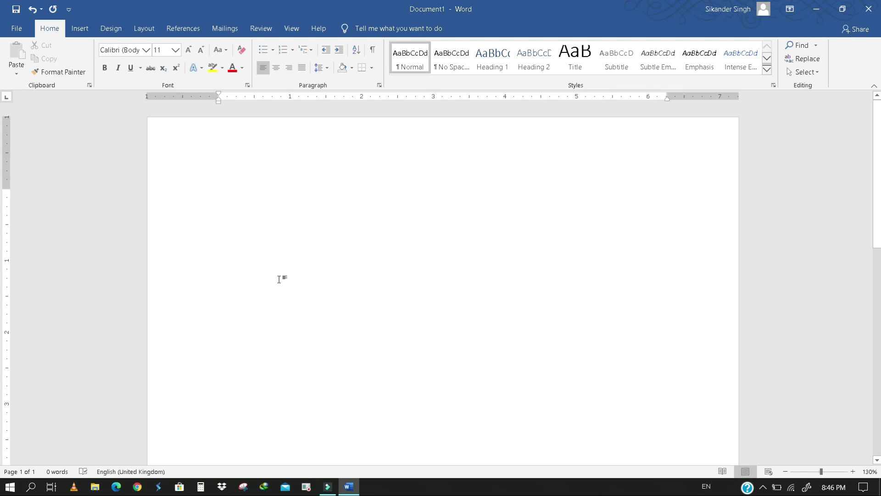
{"action": "type", "text": "=rand("}
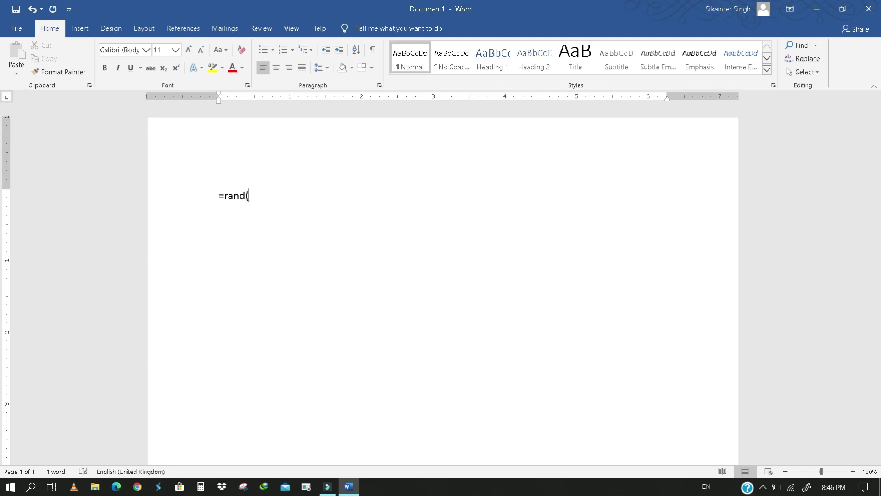
{"action": "type", "text": ")"}
{"action": "key", "text": "Return"}
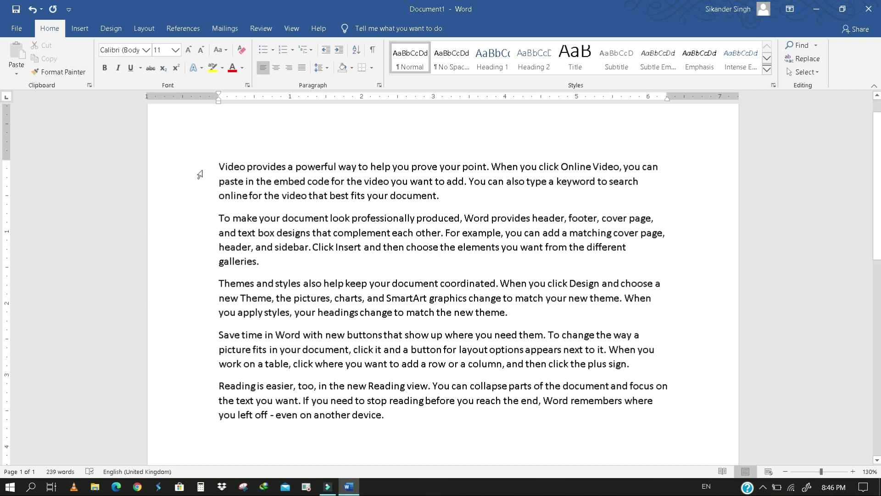
Step: Cut the "Video provides a powerful way" paragraph and paste it after "another device." at the end
{"action": "mouse_move", "coordinate": [219, 167]}
{"action": "left_mouse_down"}
{"action": "mouse_move", "coordinate": [327, 190]}
{"action": "mouse_move", "coordinate": [475, 194]}
{"action": "left_mouse_up"}
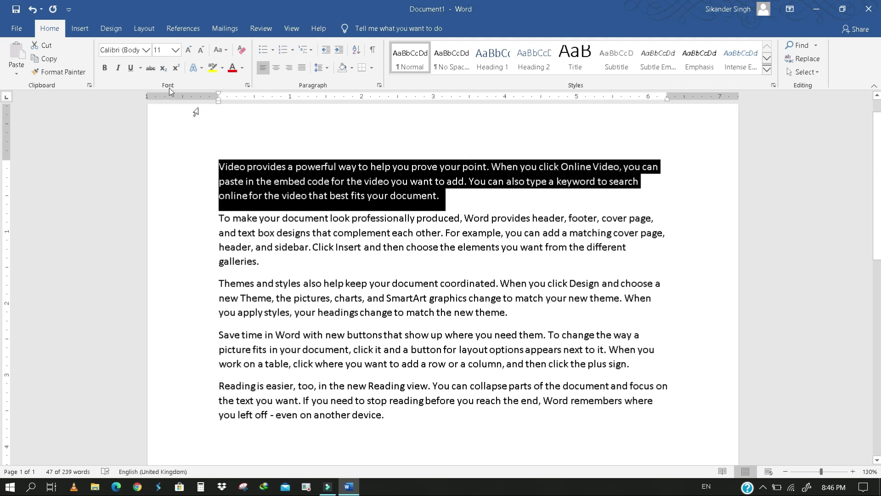
{"action": "left_click", "coordinate": [45, 57]}
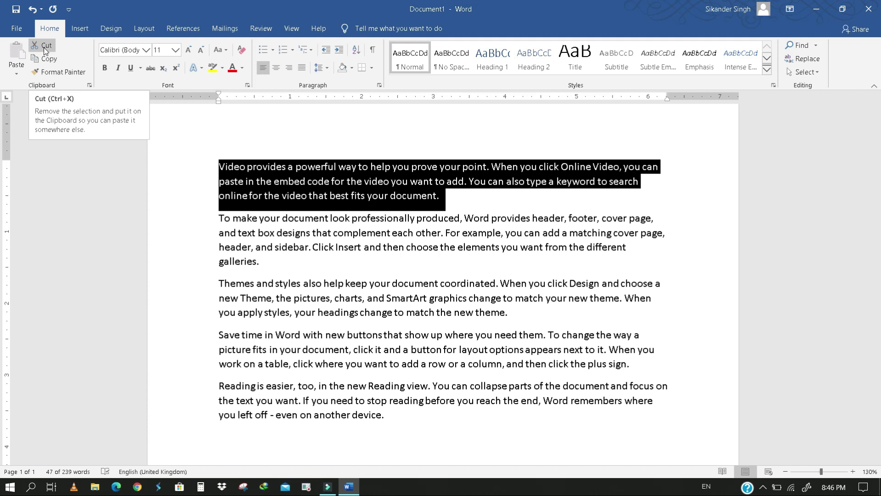
{"action": "left_click", "coordinate": [43, 48]}
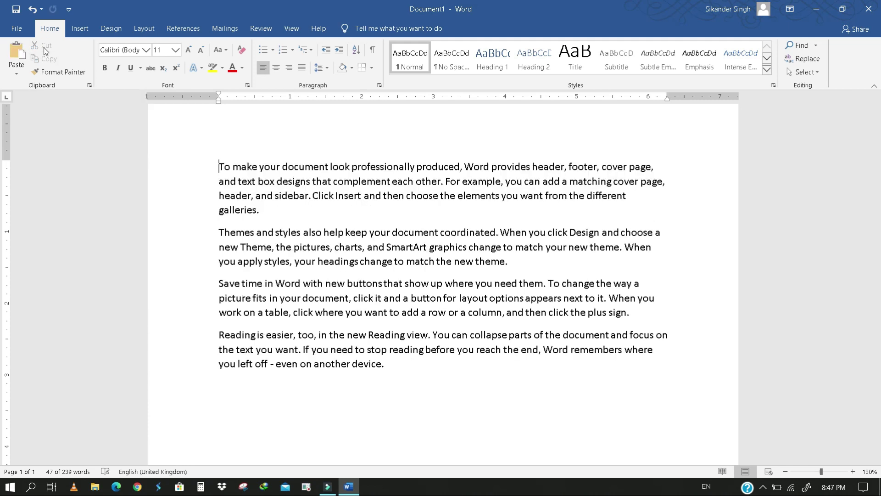
{"action": "left_click", "coordinate": [393, 368]}
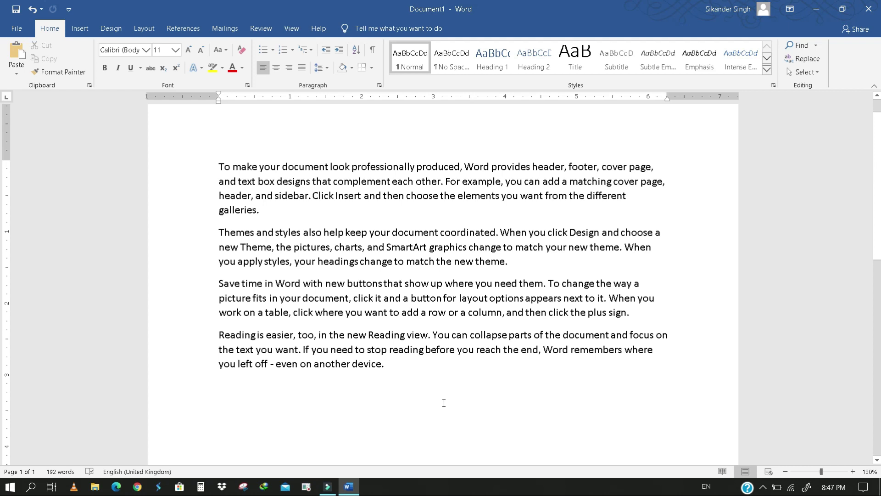
{"action": "key", "text": "Return"}
{"action": "key", "text": "ctrl+z"}
{"action": "left_click", "coordinate": [11, 51]}
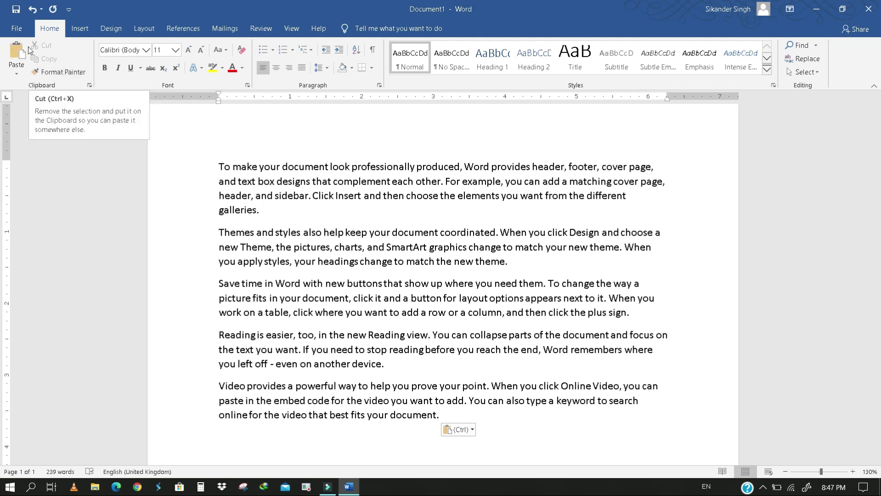
Step: Copy the final "Video provides" paragraph and add an empty line after "galleries." for pasting it
{"action": "scroll", "coordinate": [302, 418], "scroll_direction": "down", "scroll_amount": 2}
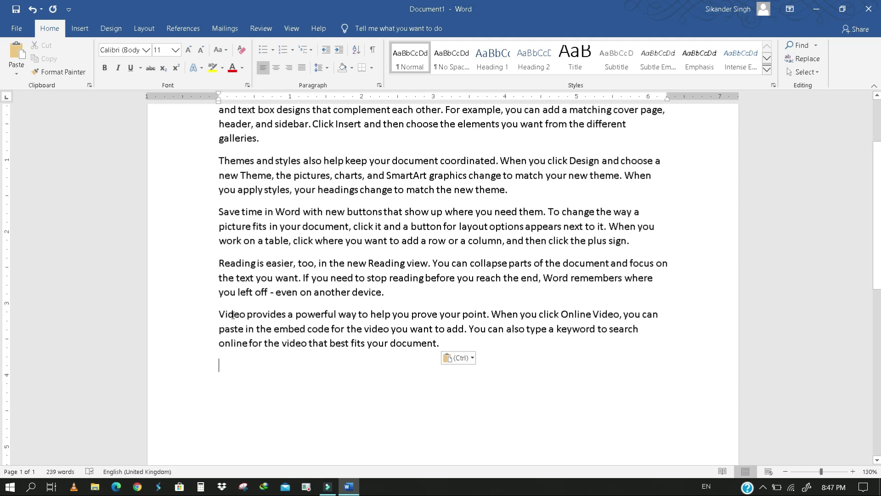
{"action": "left_click_drag", "start_coordinate": [233, 315], "coordinate": [442, 353]}
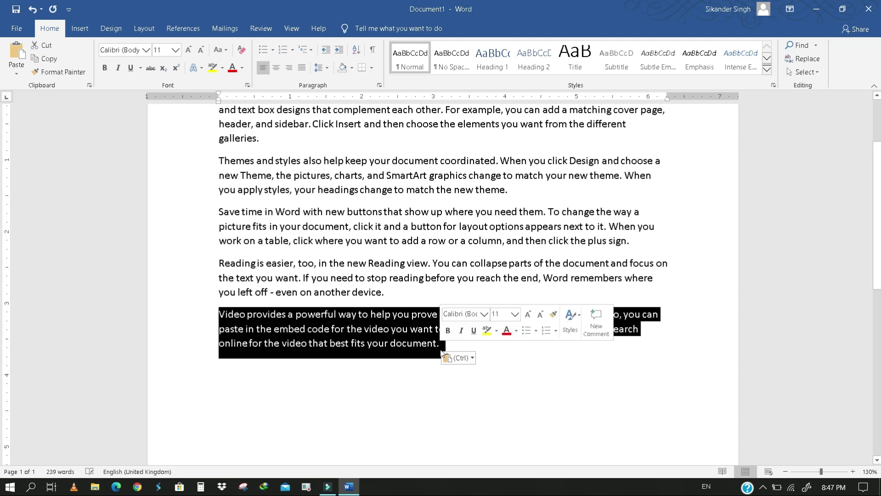
{"action": "left_click", "coordinate": [49, 60]}
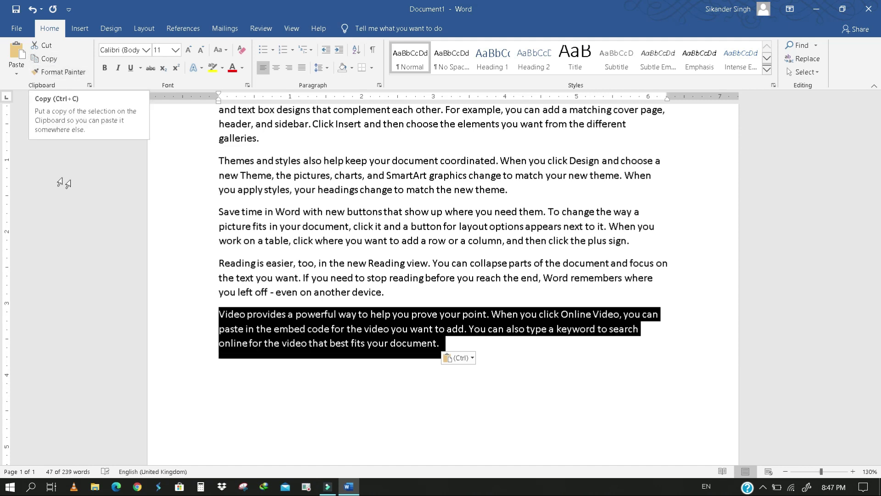
{"action": "left_click", "coordinate": [48, 60]}
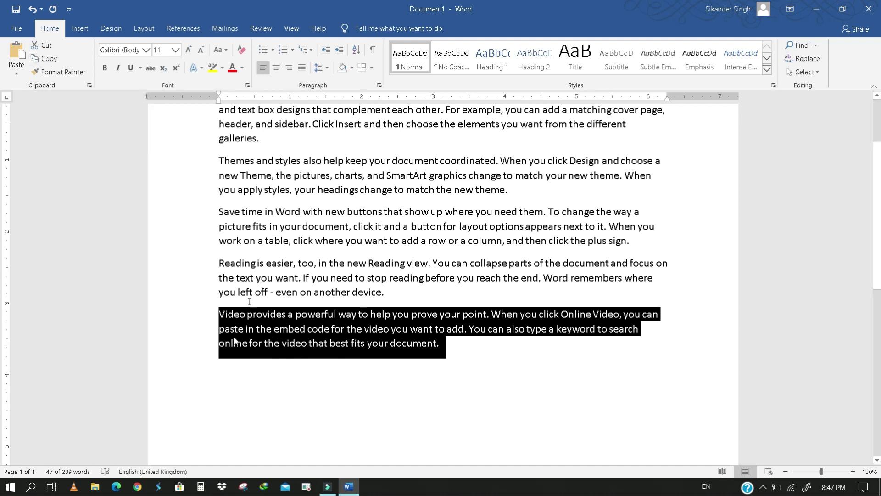
{"action": "scroll", "coordinate": [282, 301], "scroll_direction": "up", "scroll_amount": 3}
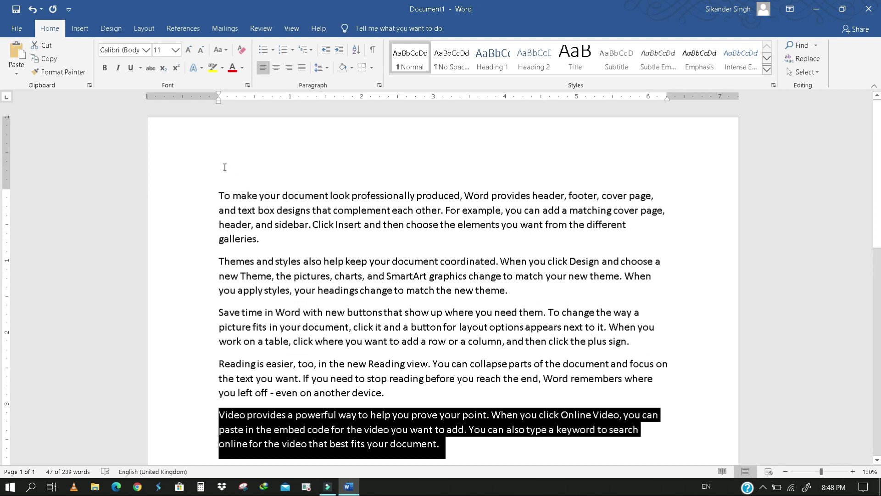
{"action": "left_click", "coordinate": [223, 164]}
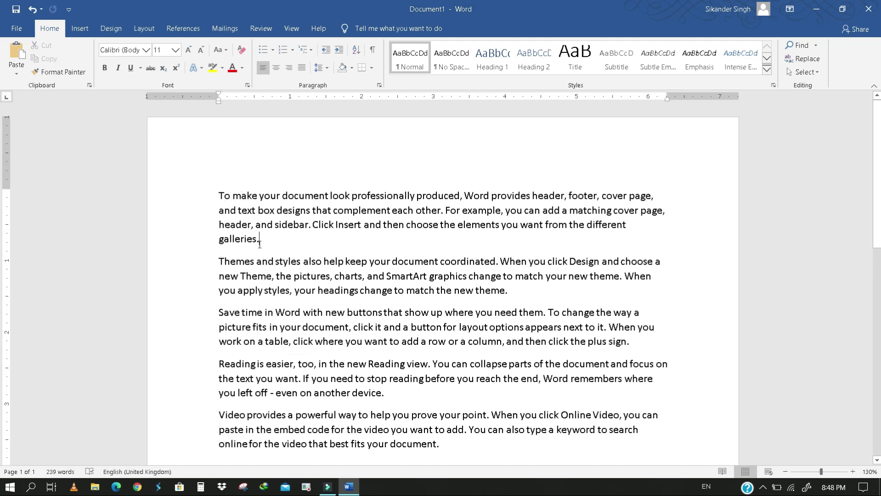
{"action": "key", "text": "Return"}
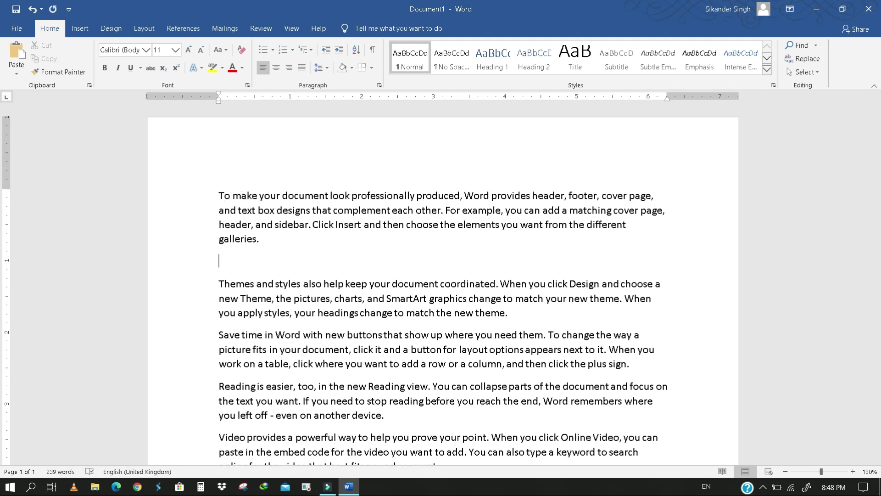
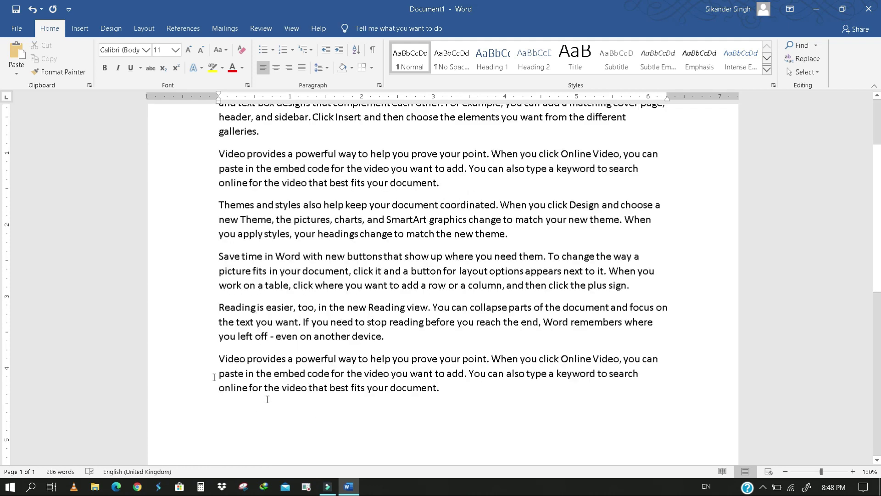
Step: Select the first paragraph and change its font colour to red
{"action": "left_click_drag", "start_coordinate": [193, 359], "coordinate": [193, 390]}
{"action": "scroll", "coordinate": [216, 339], "scroll_direction": "up", "scroll_amount": 3}
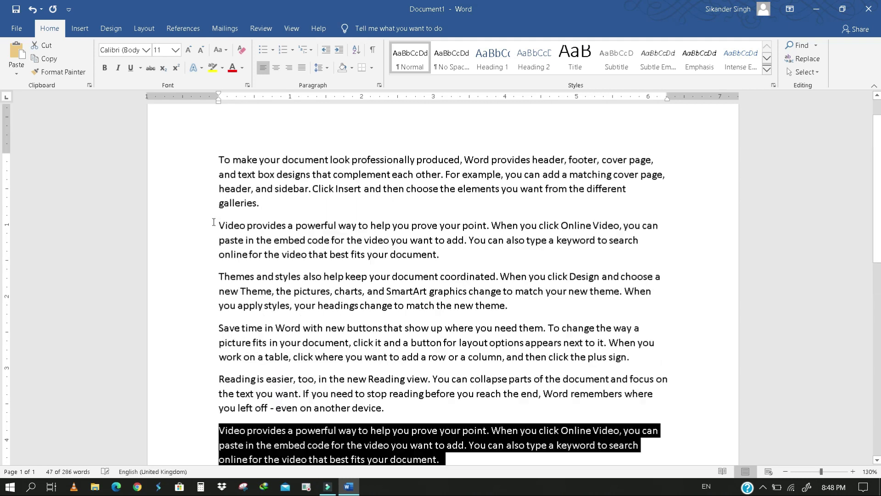
{"action": "left_click_drag", "start_coordinate": [182, 261], "coordinate": [181, 294]}
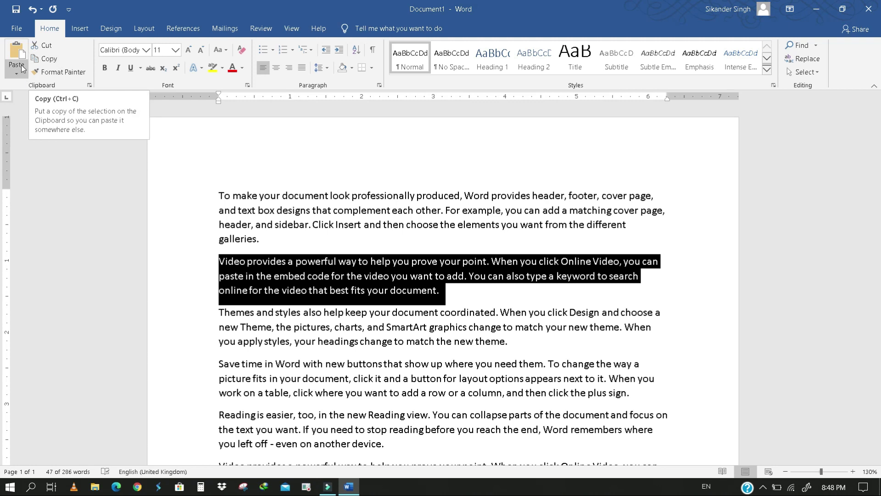
{"action": "left_click", "coordinate": [252, 195]}
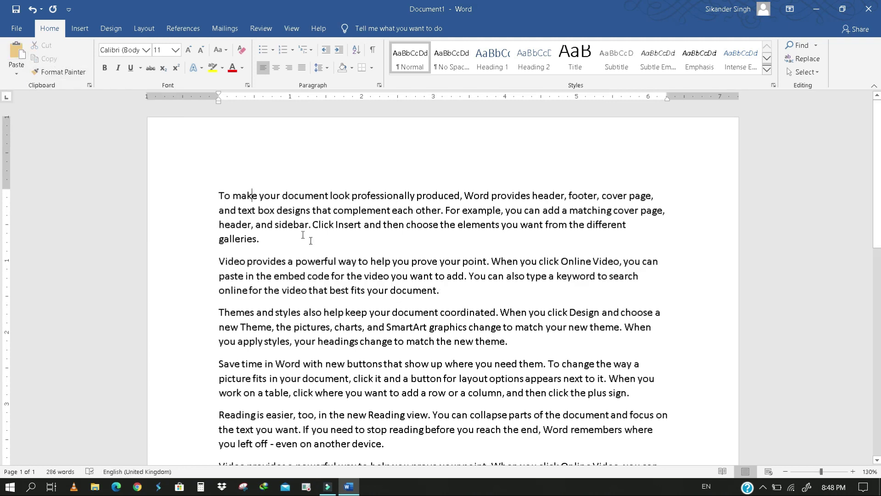
{"action": "left_click_drag", "start_coordinate": [195, 195], "coordinate": [190, 242]}
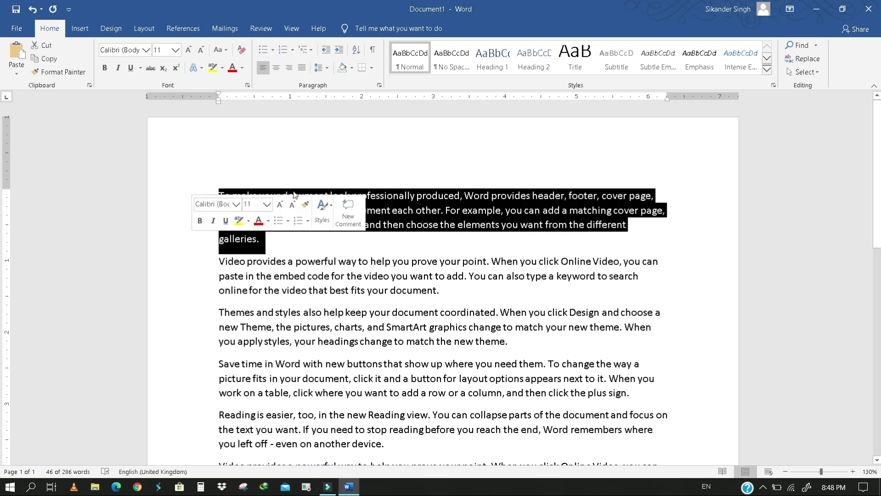
{"action": "left_click", "coordinate": [242, 69]}
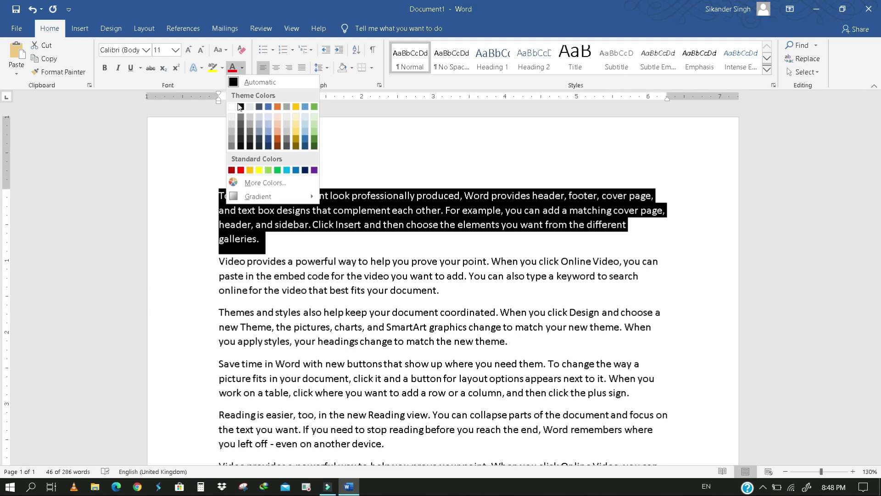
{"action": "left_click", "coordinate": [241, 171]}
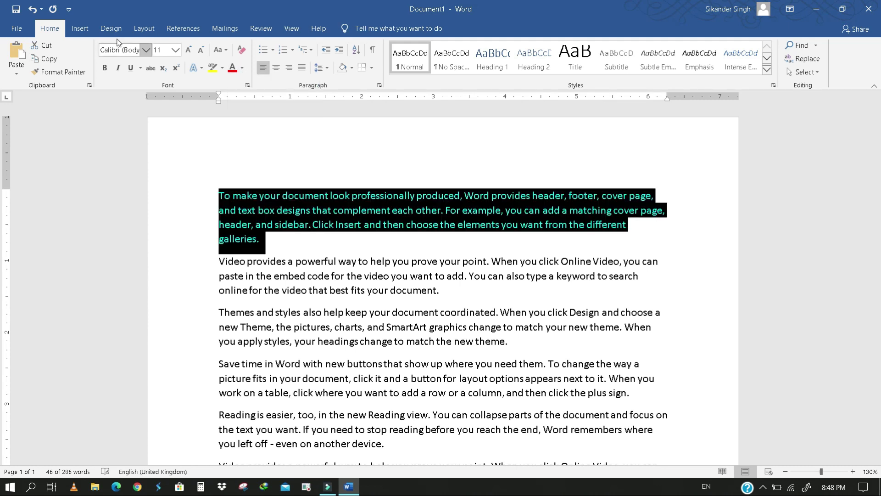
Step: Set the first paragraph's font size to 14 pt
{"action": "left_click", "coordinate": [176, 50]}
{"action": "left_click", "coordinate": [165, 116]}
{"action": "left_click", "coordinate": [334, 234]}
{"action": "double_click", "coordinate": [196, 219]}
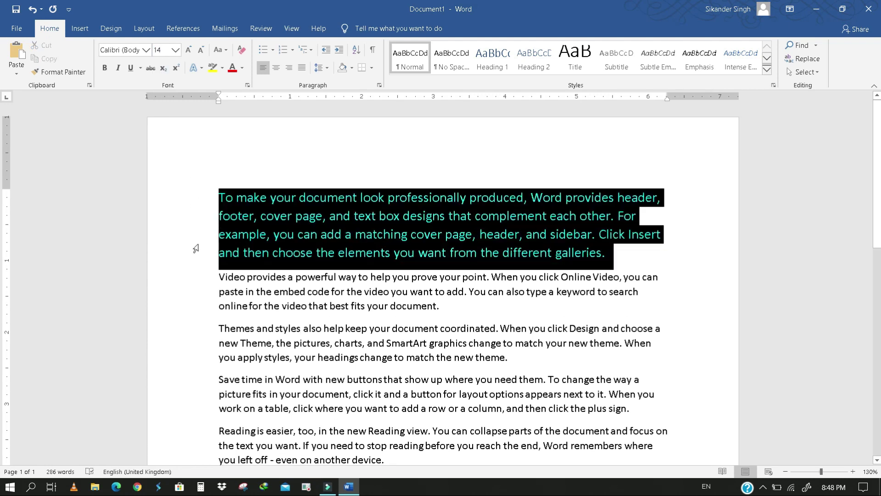
Step: Make the first paragraph bold and justify it
{"action": "left_click", "coordinate": [105, 68]}
{"action": "left_click", "coordinate": [292, 253]}
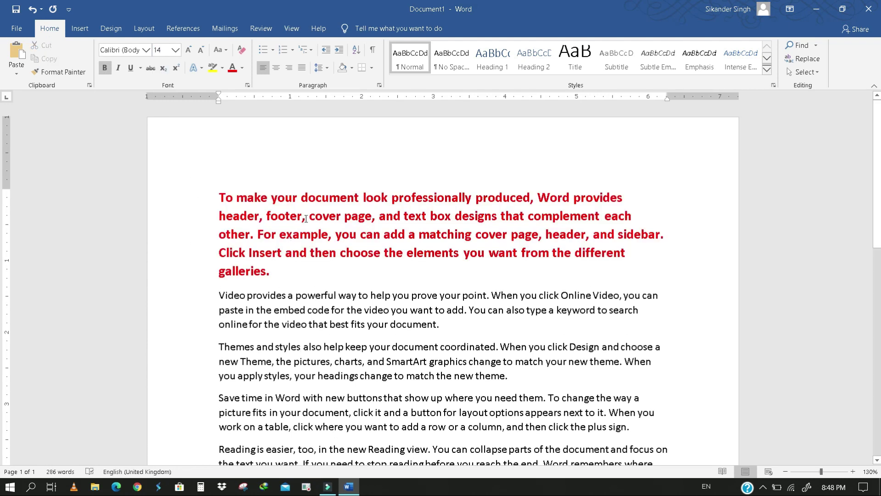
{"action": "left_click_drag", "start_coordinate": [165, 204], "coordinate": [170, 270]}
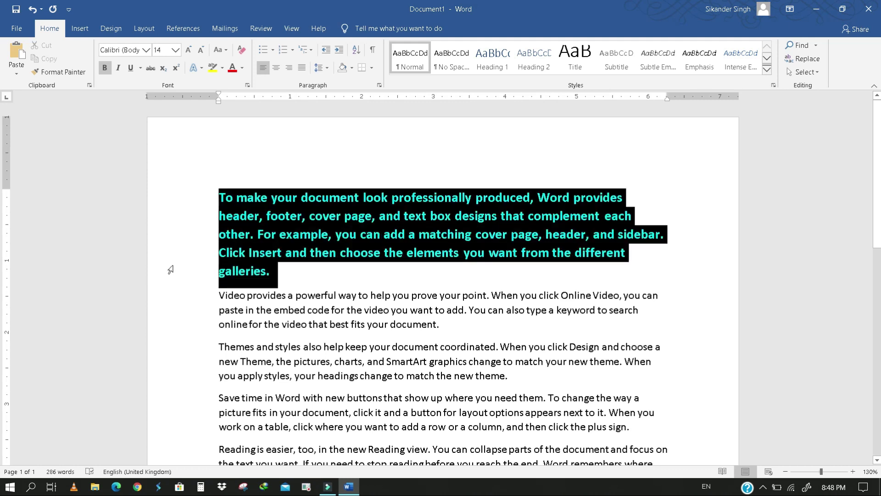
{"action": "left_click", "coordinate": [302, 68]}
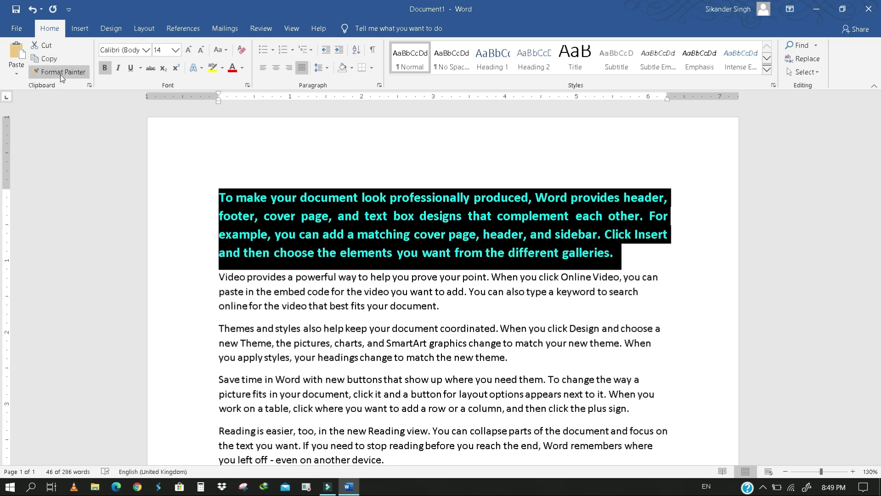
Step: Use Format Painter to copy the first paragraph's formatting onto the 'Save time in Word…' sentence
{"action": "left_click", "coordinate": [278, 218]}
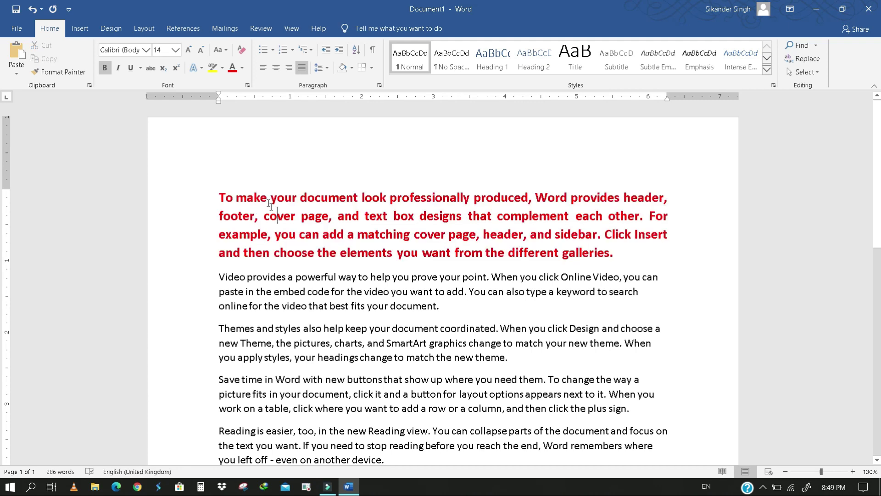
{"action": "scroll", "coordinate": [260, 222], "scroll_direction": "down", "scroll_amount": 3}
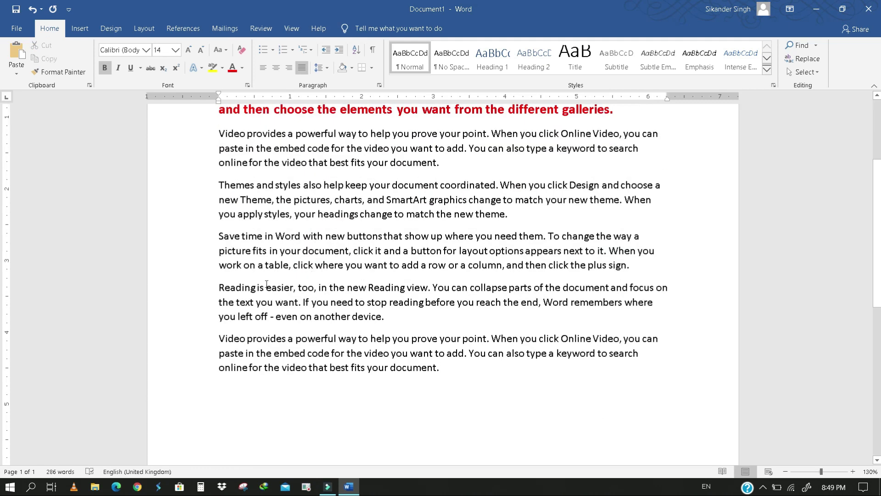
{"action": "scroll", "coordinate": [420, 348], "scroll_direction": "up", "scroll_amount": 3}
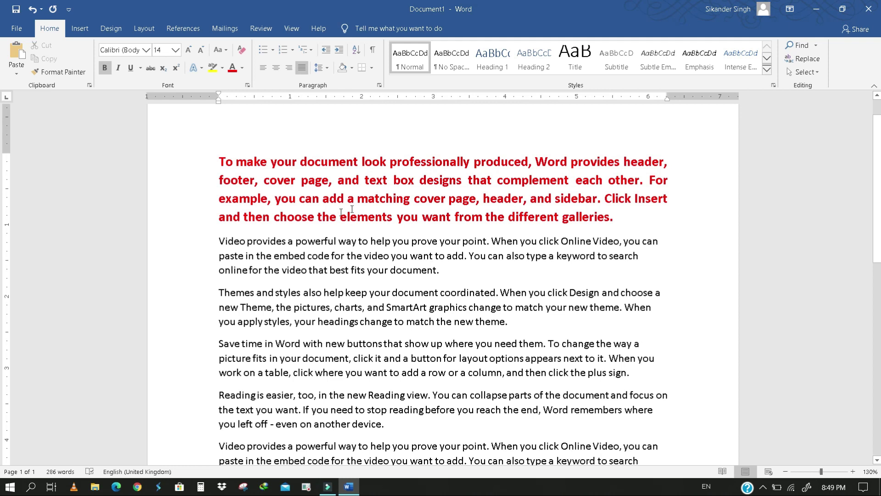
{"action": "left_click_drag", "start_coordinate": [220, 156], "coordinate": [311, 181]}
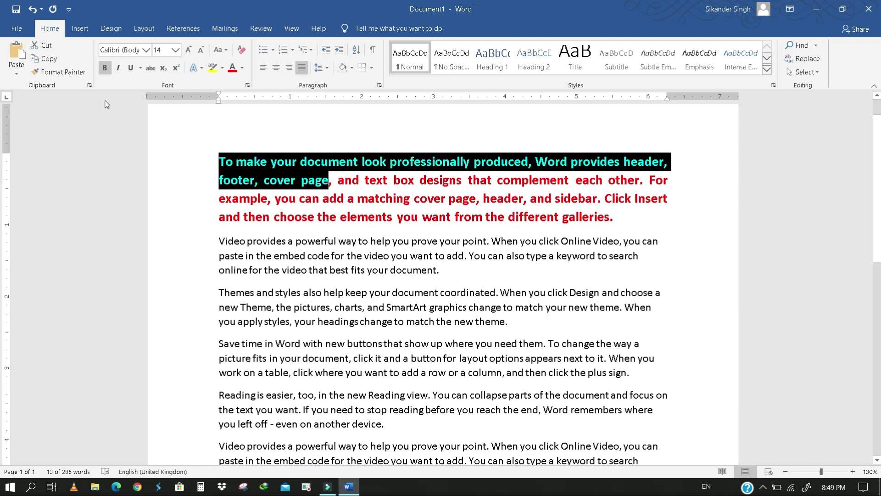
{"action": "left_click", "coordinate": [61, 76]}
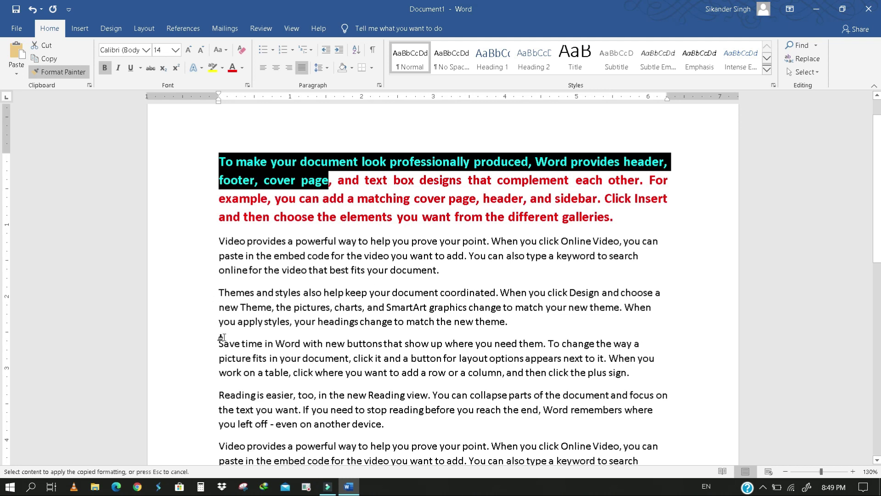
{"action": "left_click_drag", "start_coordinate": [221, 340], "coordinate": [608, 343]}
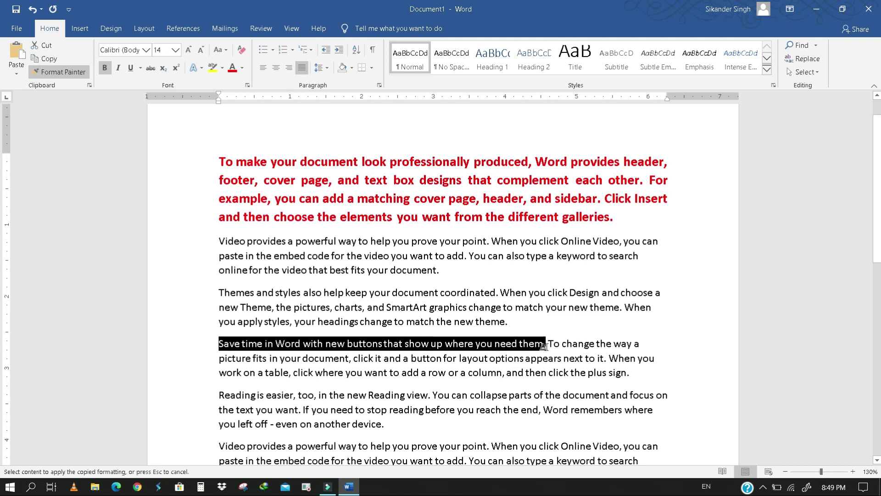
{"action": "left_click_drag", "start_coordinate": [608, 343], "coordinate": [547, 343]}
{"action": "left_click", "coordinate": [300, 320]}
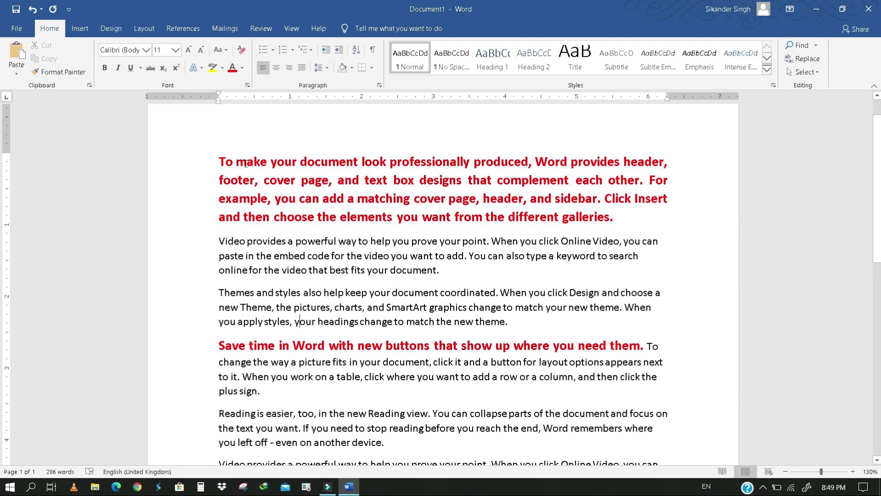
{"action": "left_click_drag", "start_coordinate": [236, 162], "coordinate": [259, 161]}
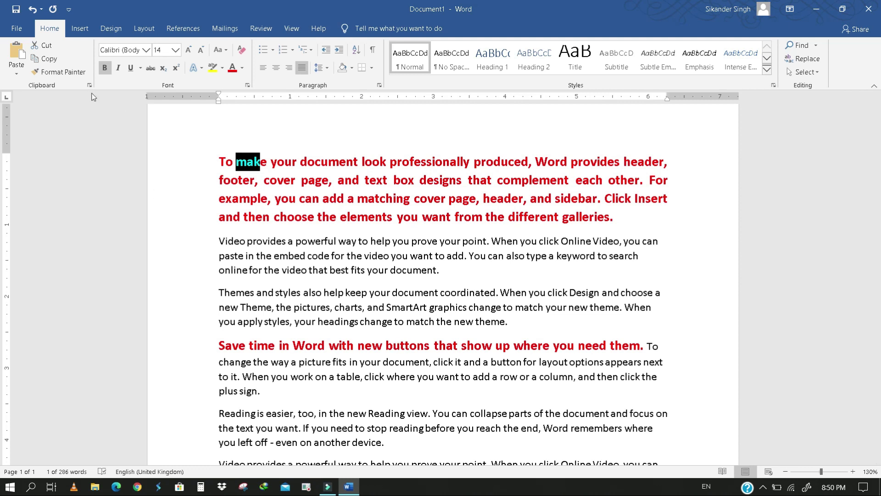
{"action": "left_click", "coordinate": [65, 73]}
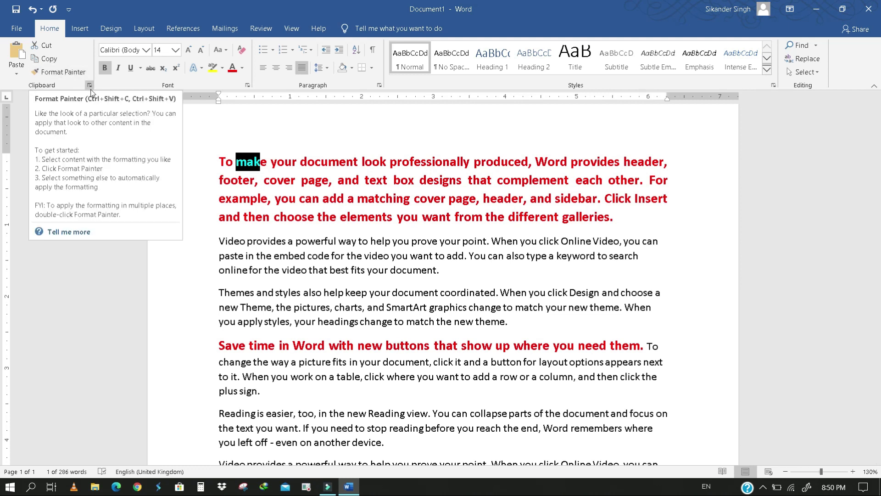
{"action": "left_click", "coordinate": [403, 241]}
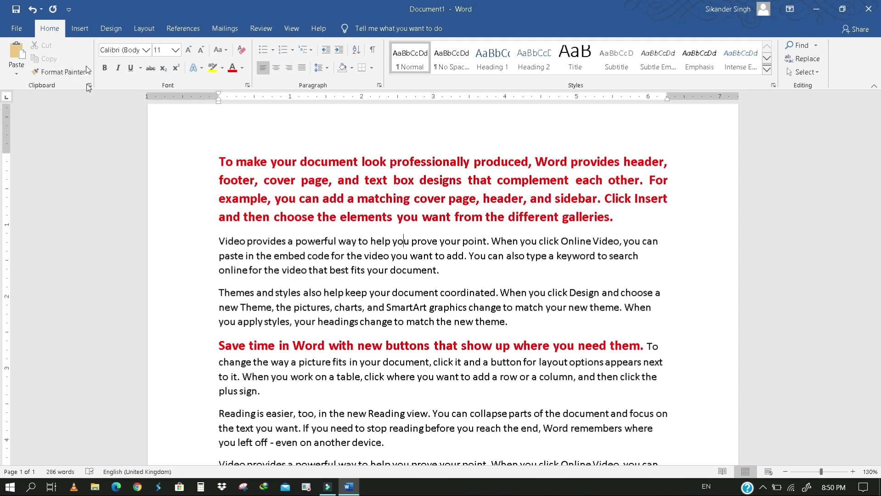
{"action": "left_click", "coordinate": [47, 70]}
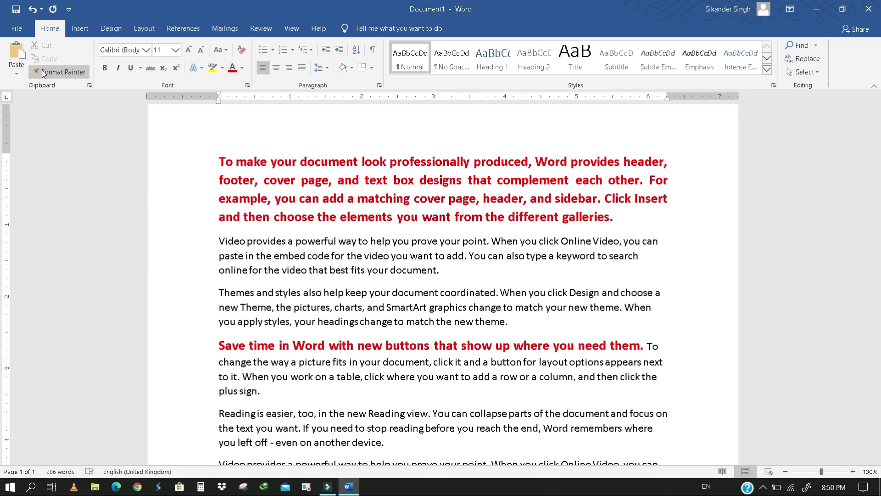